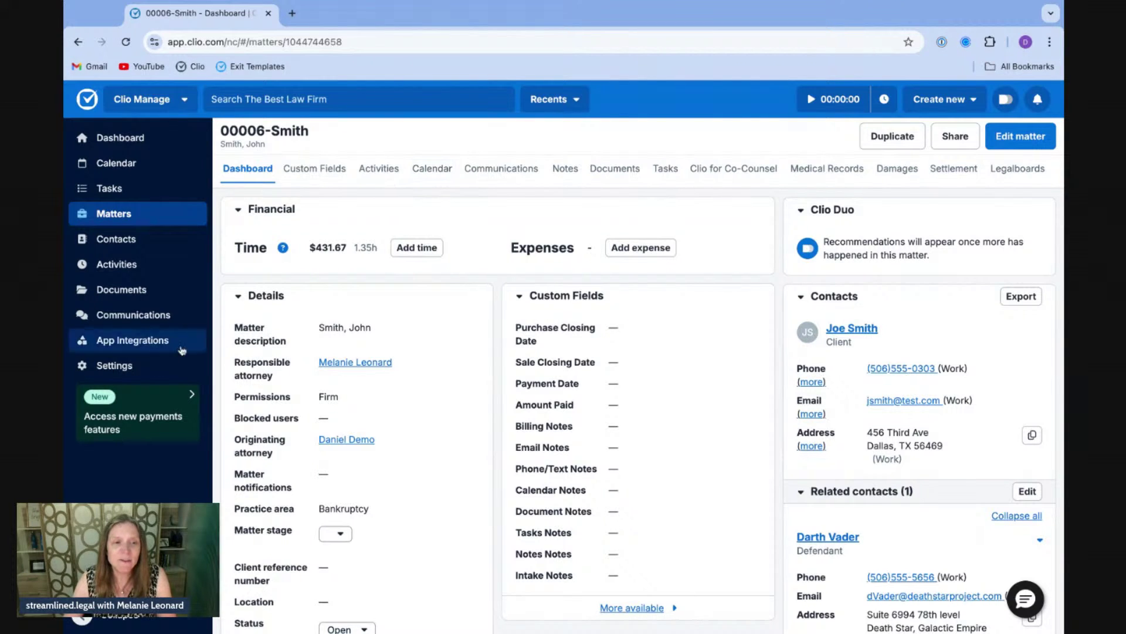
- Show the Email templates tab under Settings > Personal > Communications
{"action": "left_click", "coordinate": [135, 366]}
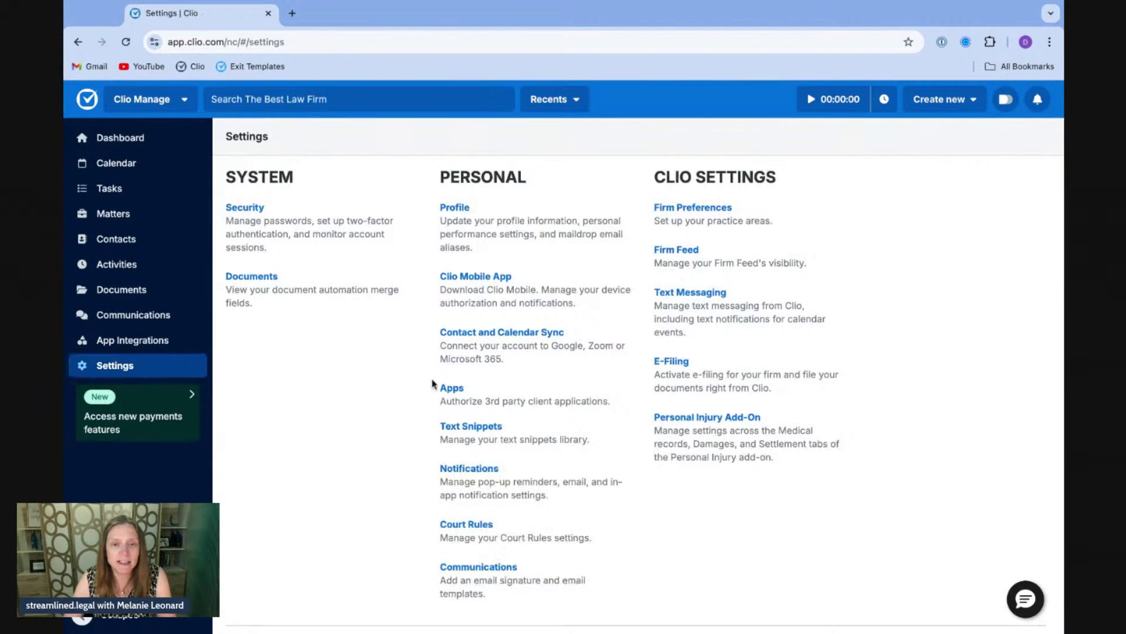
{"action": "left_click", "coordinate": [478, 567]}
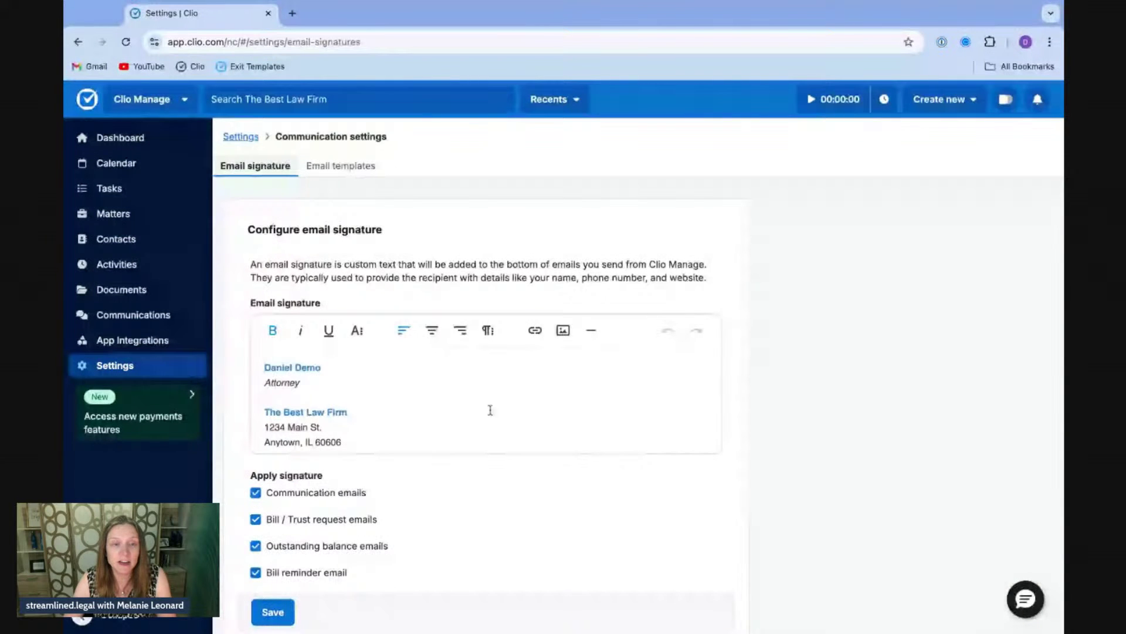
{"action": "left_click", "coordinate": [347, 169]}
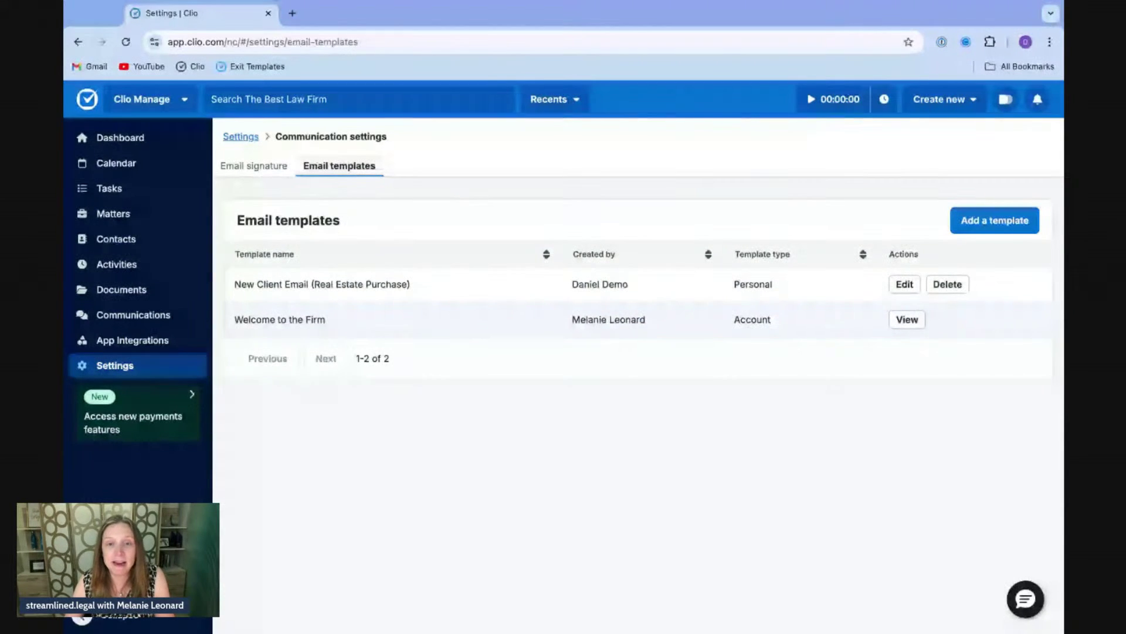
{"action": "double_click", "coordinate": [735, 285]}
{"action": "left_click", "coordinate": [735, 287]}
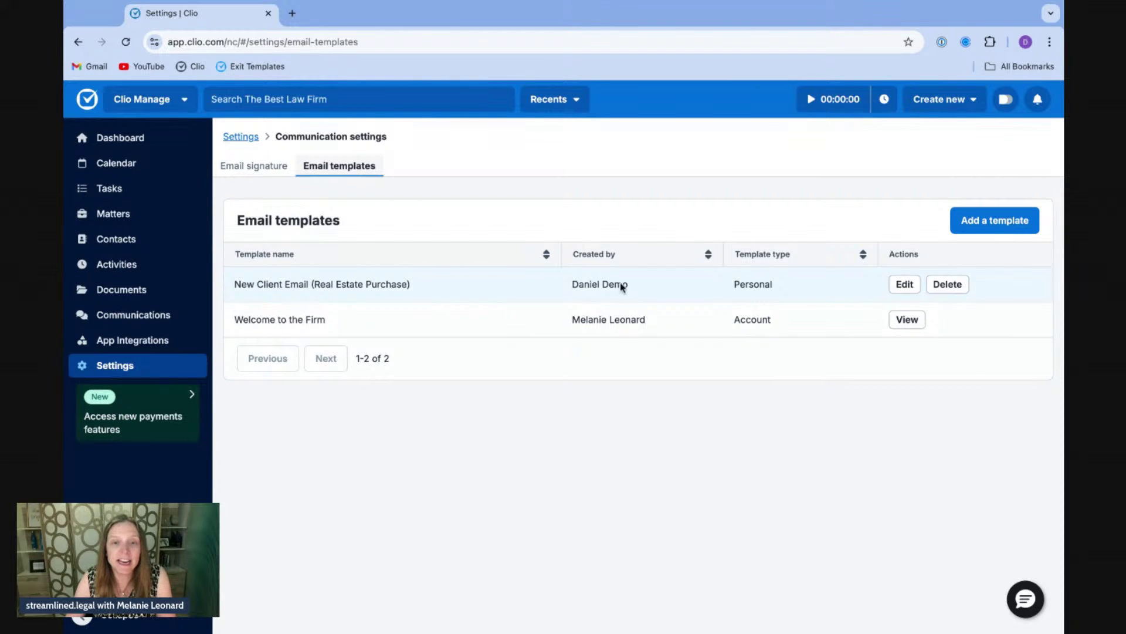
{"action": "triple_click", "coordinate": [574, 320]}
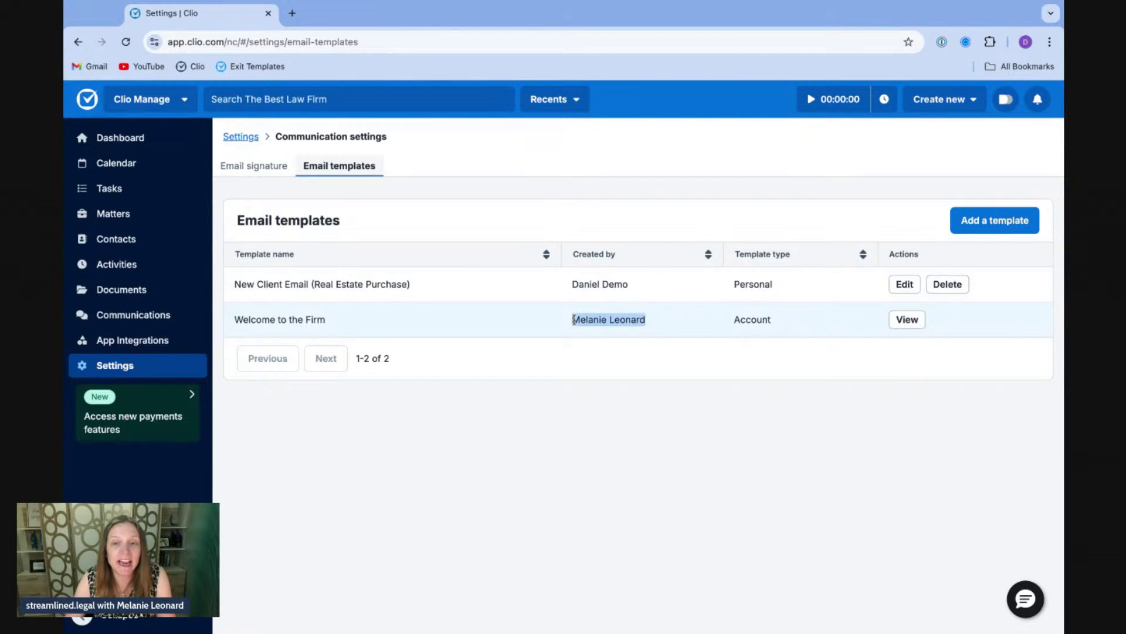
{"action": "double_click", "coordinate": [735, 321]}
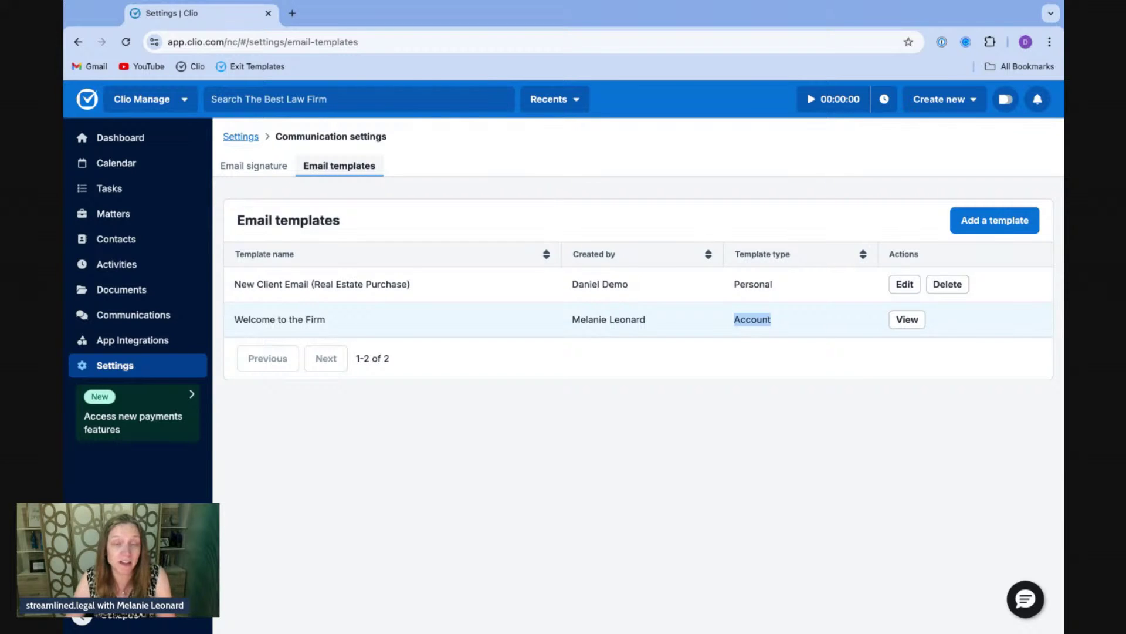
{"action": "triple_click", "coordinate": [574, 286]}
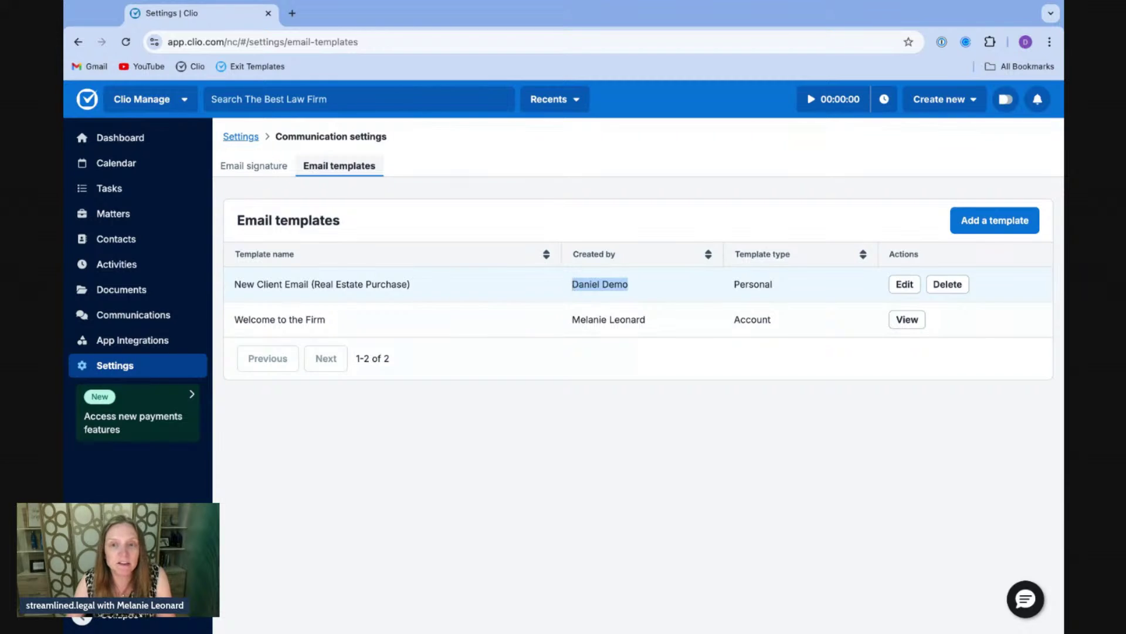
{"action": "double_click", "coordinate": [734, 285]}
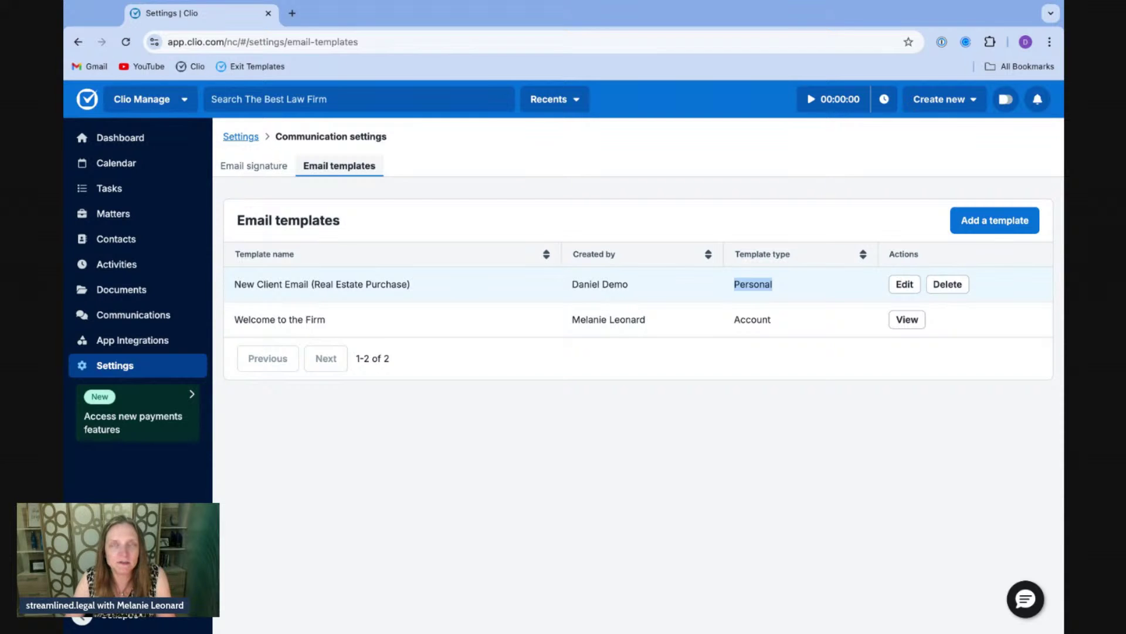
- Add a template named 'Test' with subject 'Following Up' and list the body's autofill fields
{"action": "left_click", "coordinate": [1002, 222]}
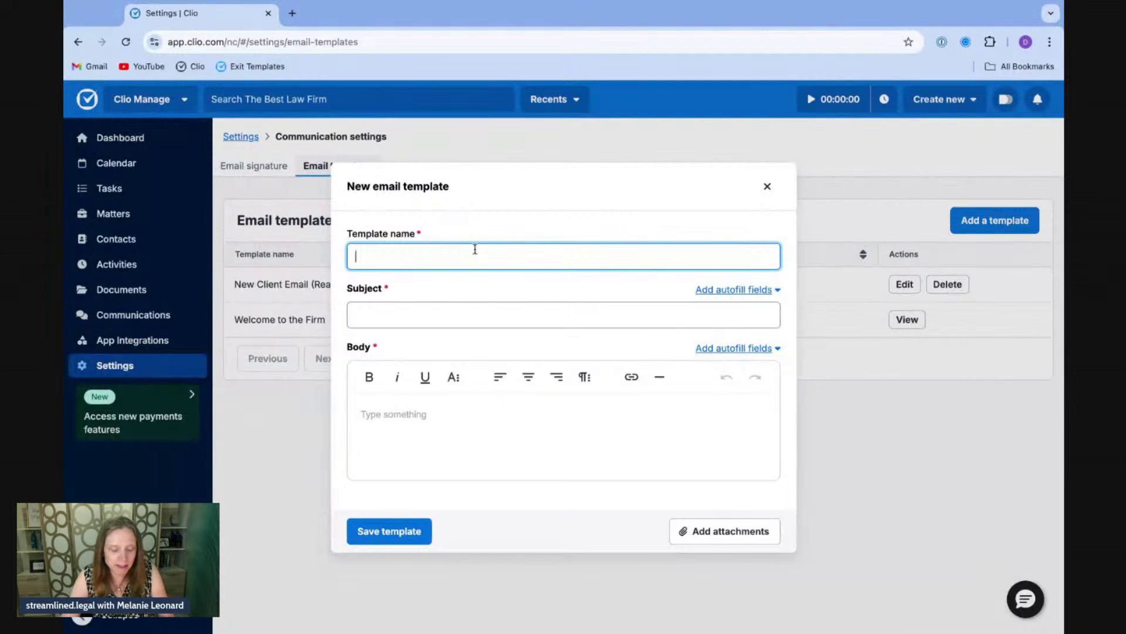
{"action": "left_click", "coordinate": [376, 316]}
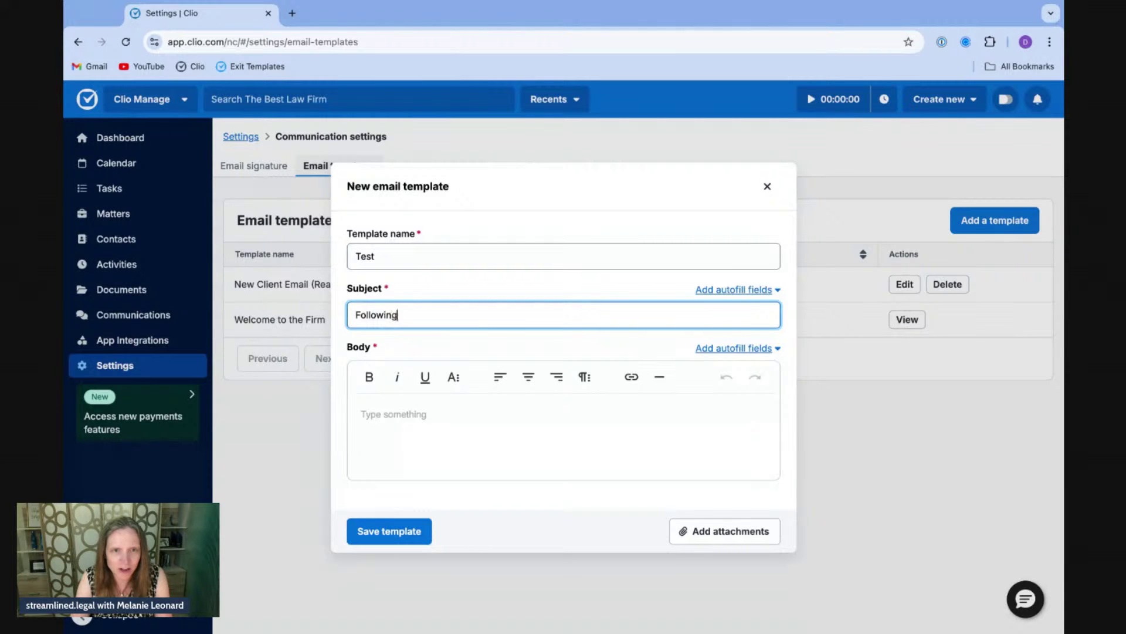
{"action": "left_click", "coordinate": [361, 414]}
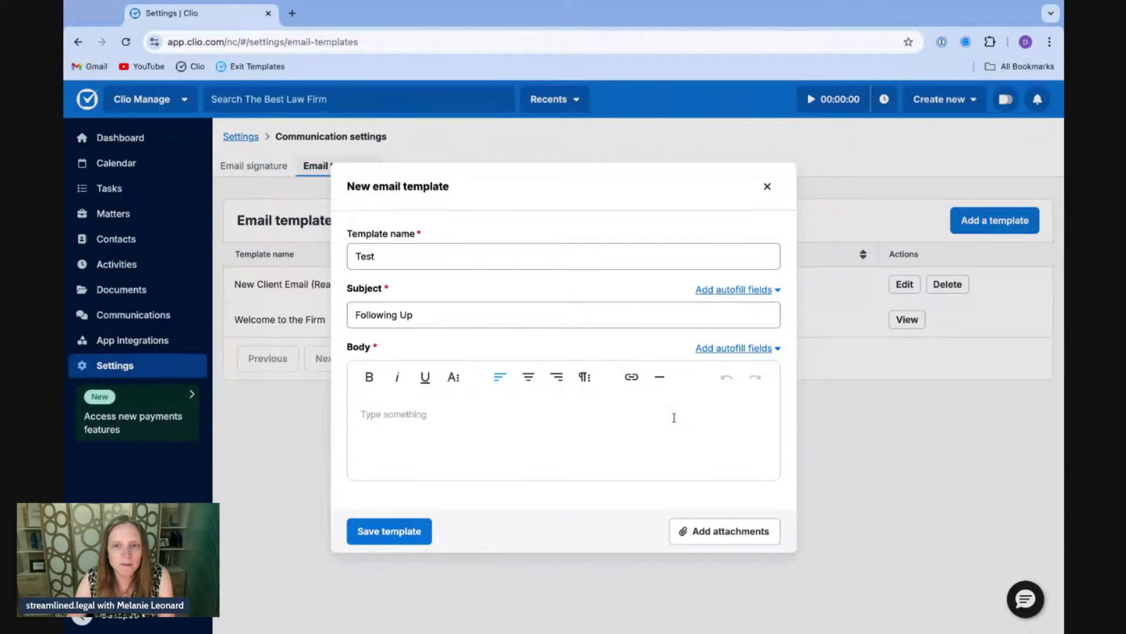
{"action": "left_click", "coordinate": [736, 349]}
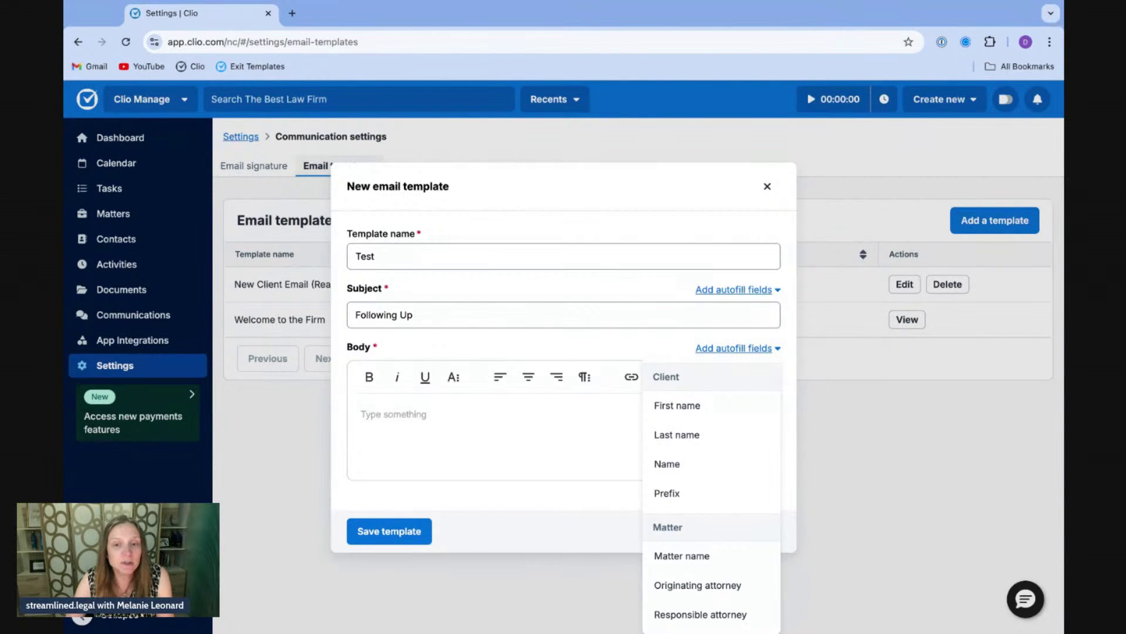
- Begin the body with the greeting 'Dear {{First name}}' and a new paragraph
{"action": "left_click", "coordinate": [361, 414]}
{"action": "type", "text": "Dear"}
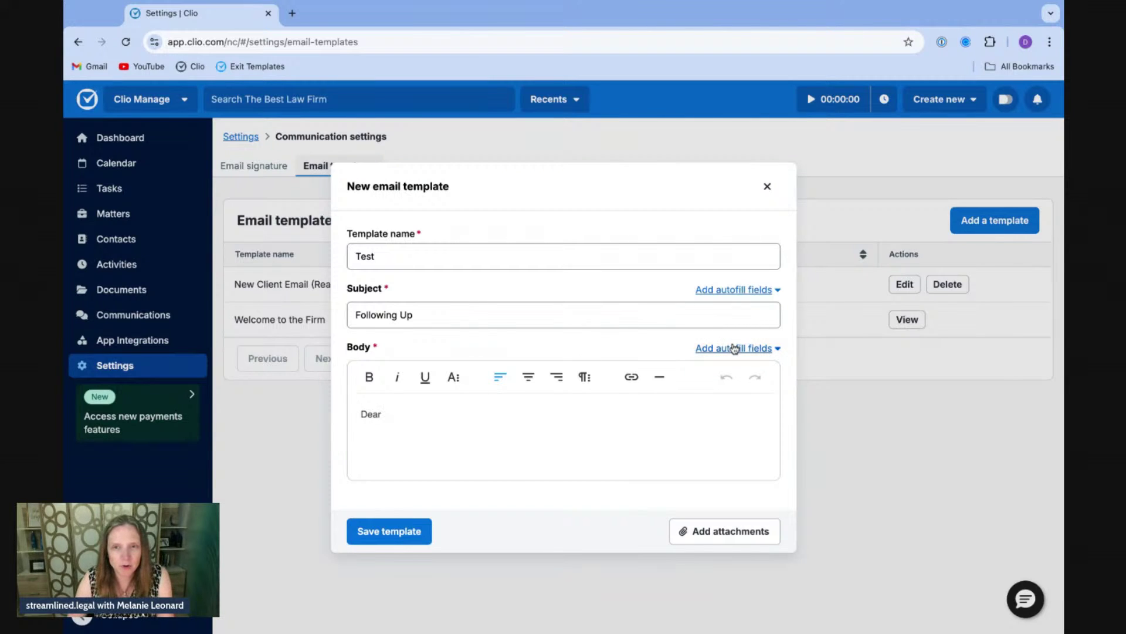
{"action": "left_click", "coordinate": [734, 348]}
{"action": "left_click", "coordinate": [696, 410]}
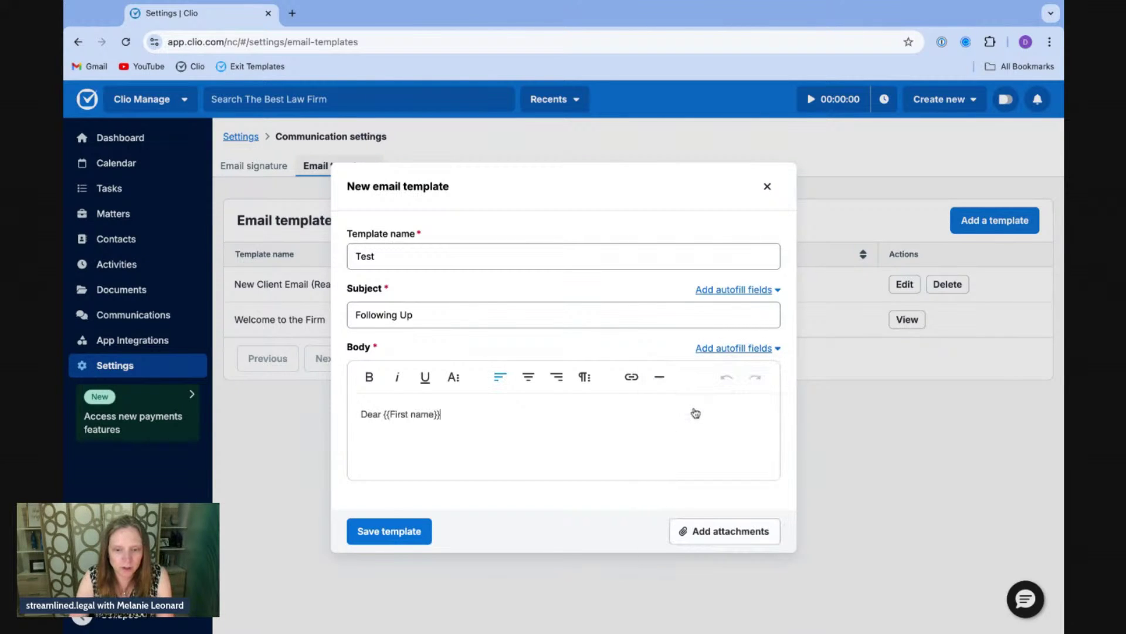
{"action": "key", "text": "Return"}
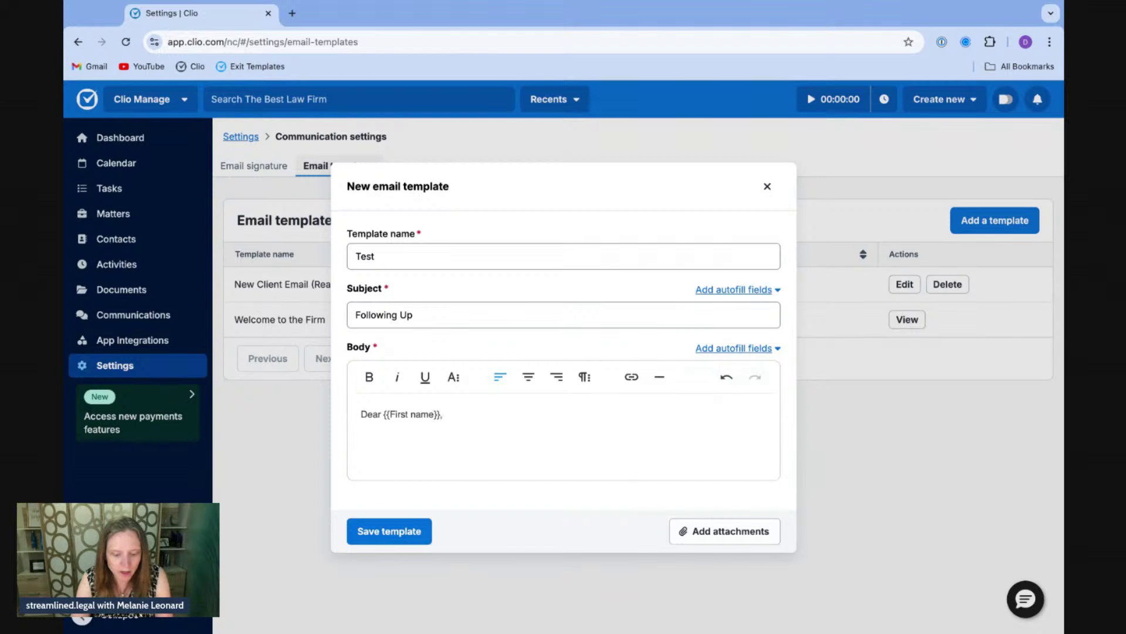
- Add 'Thanks for making the time to speak with {{Responsible attorney}}. Your feedback is very valuable.'
{"action": "type", "text": "Thanks for"}
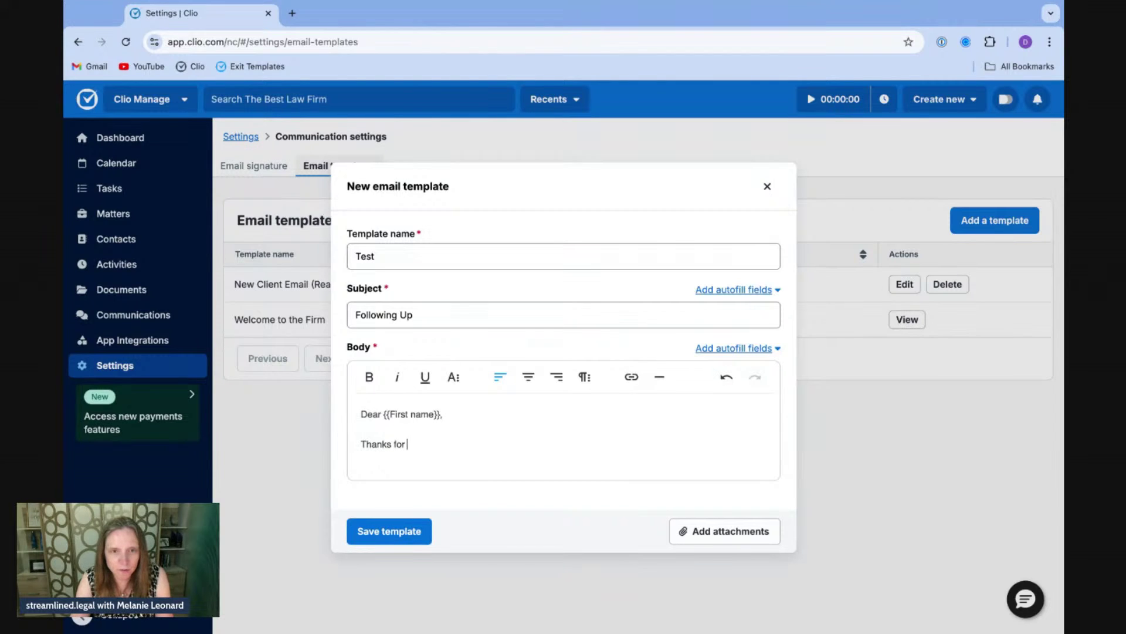
{"action": "type", "text": " y"}
{"action": "key", "text": "BackSpace"}
{"action": "type", "text": "mak"}
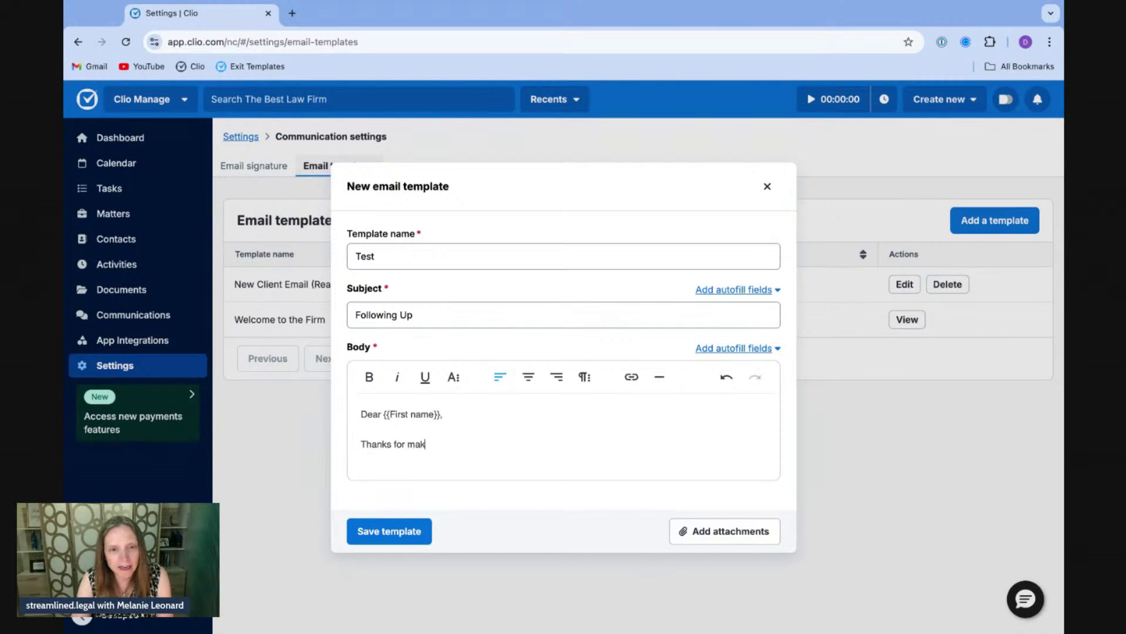
{"action": "type", "text": "ing the time to s"}
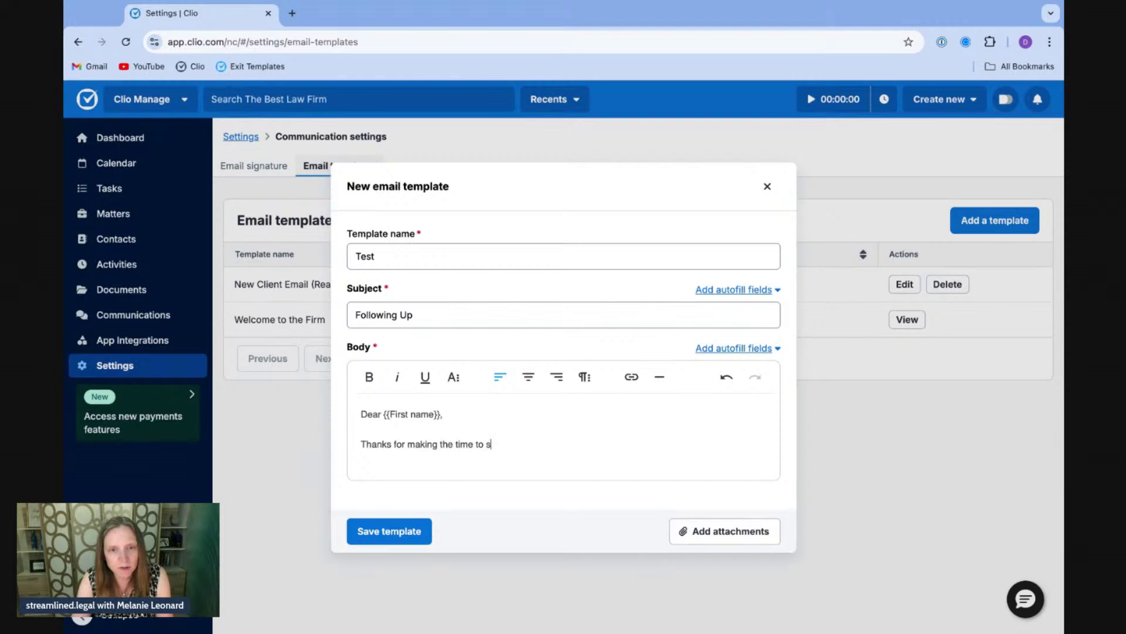
{"action": "type", "text": "peak with"}
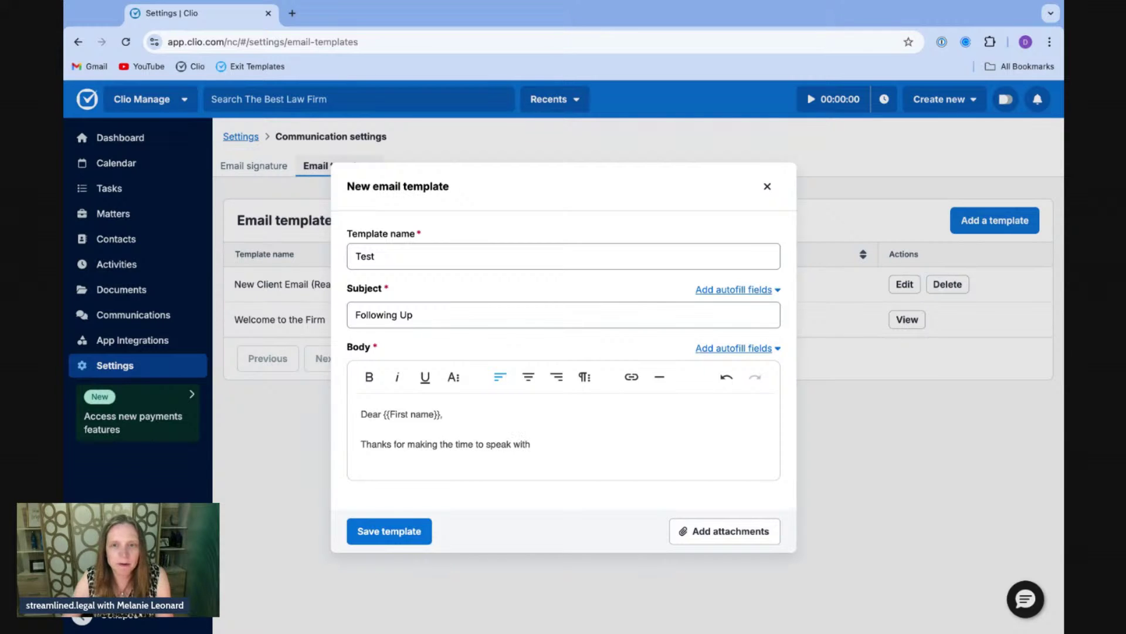
{"action": "left_click", "coordinate": [751, 350]}
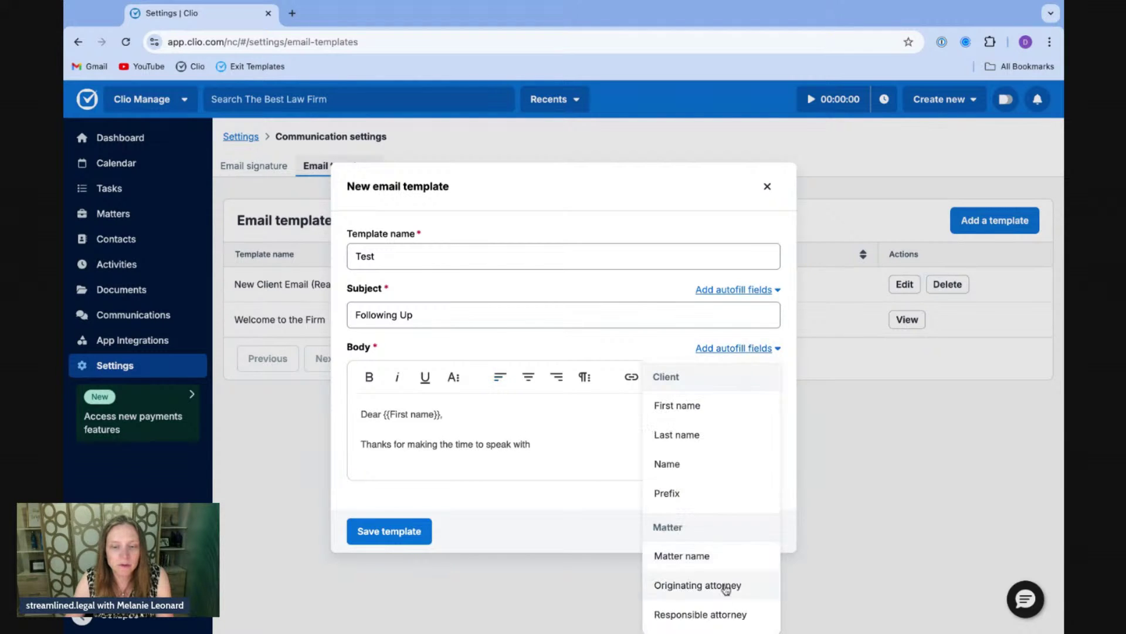
{"action": "left_click", "coordinate": [723, 612]}
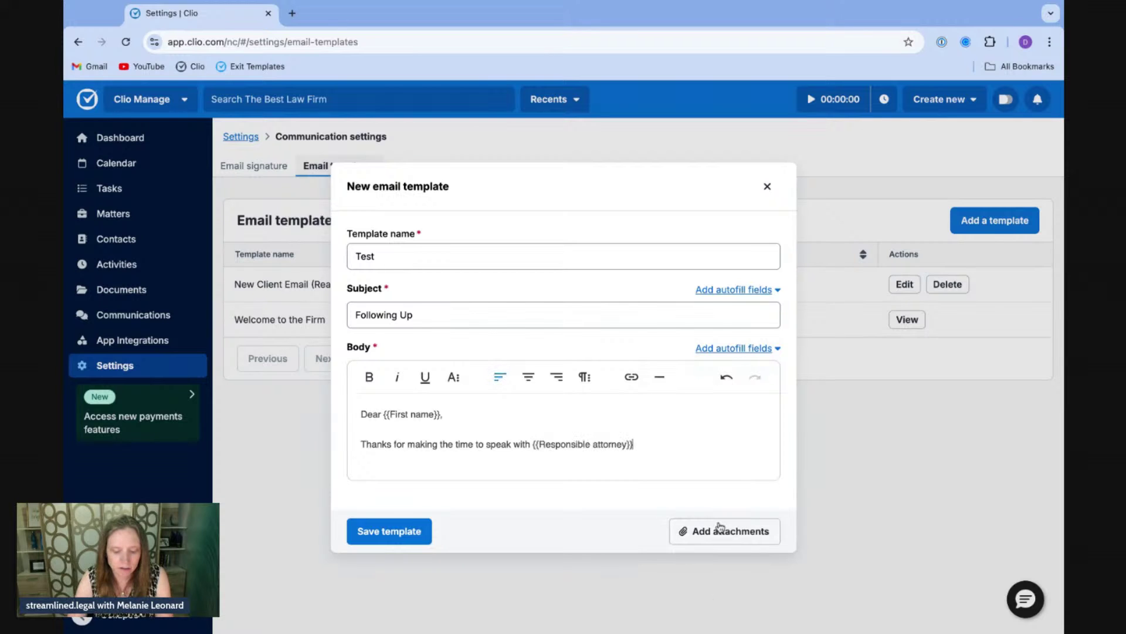
{"action": "type", "text": ".  "}
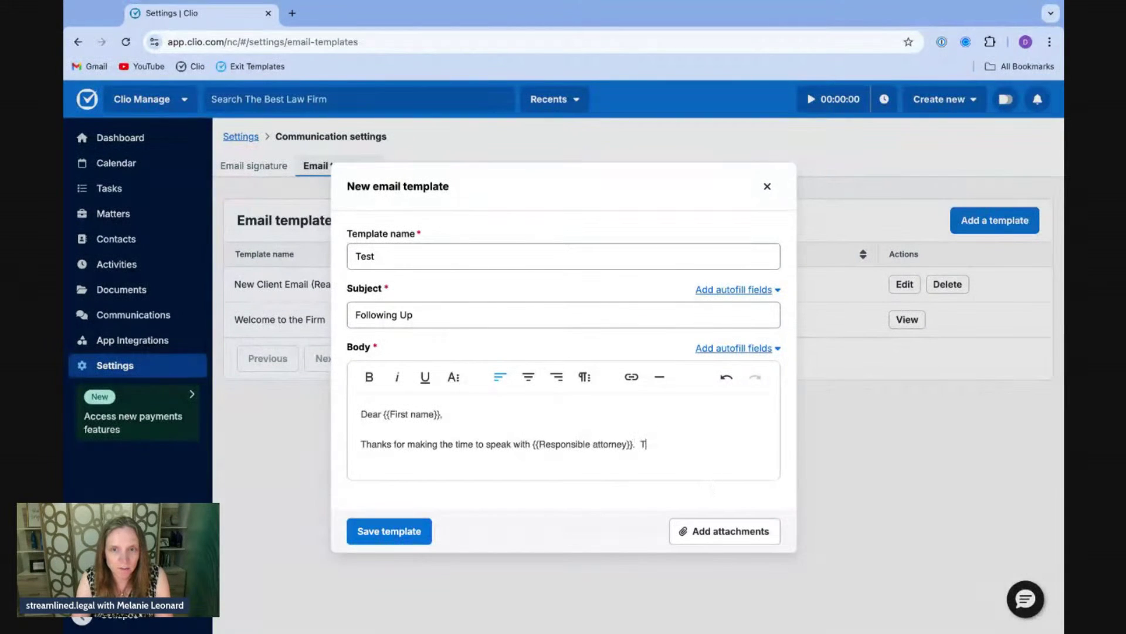
{"action": "type", "text": "You"}
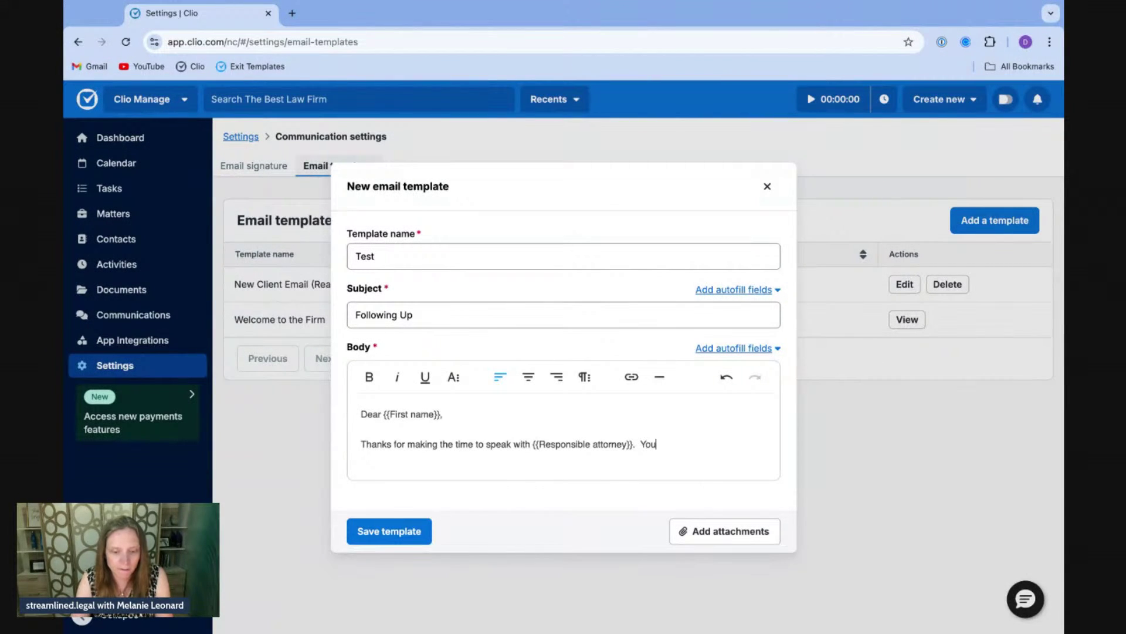
{"action": "type", "text": "r feedback is very v"}
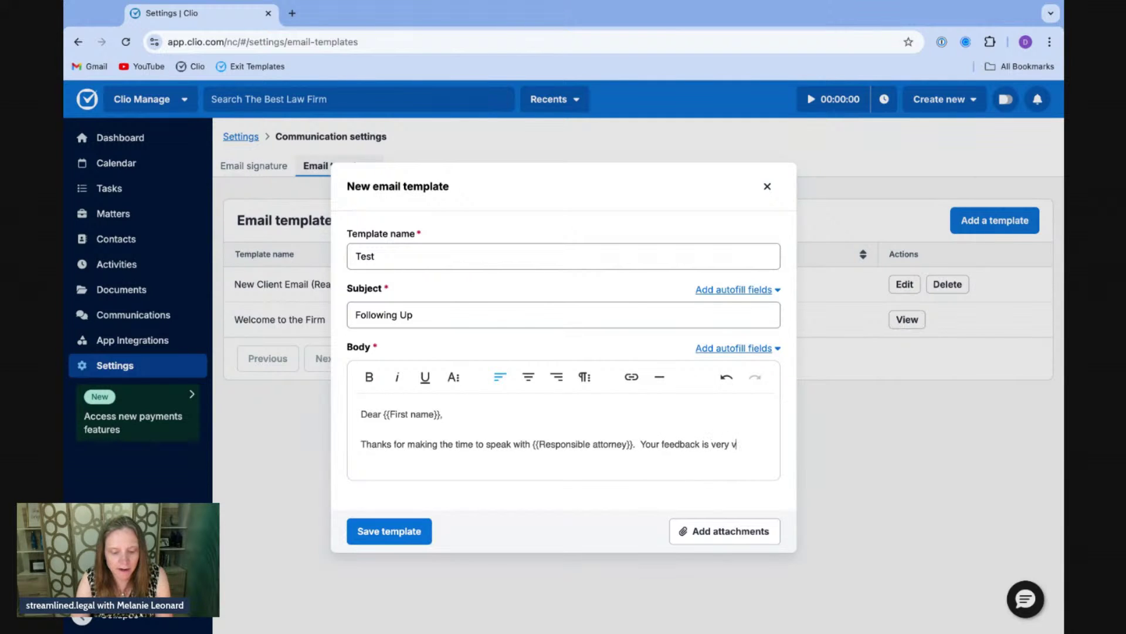
{"action": "type", "text": "aluable."}
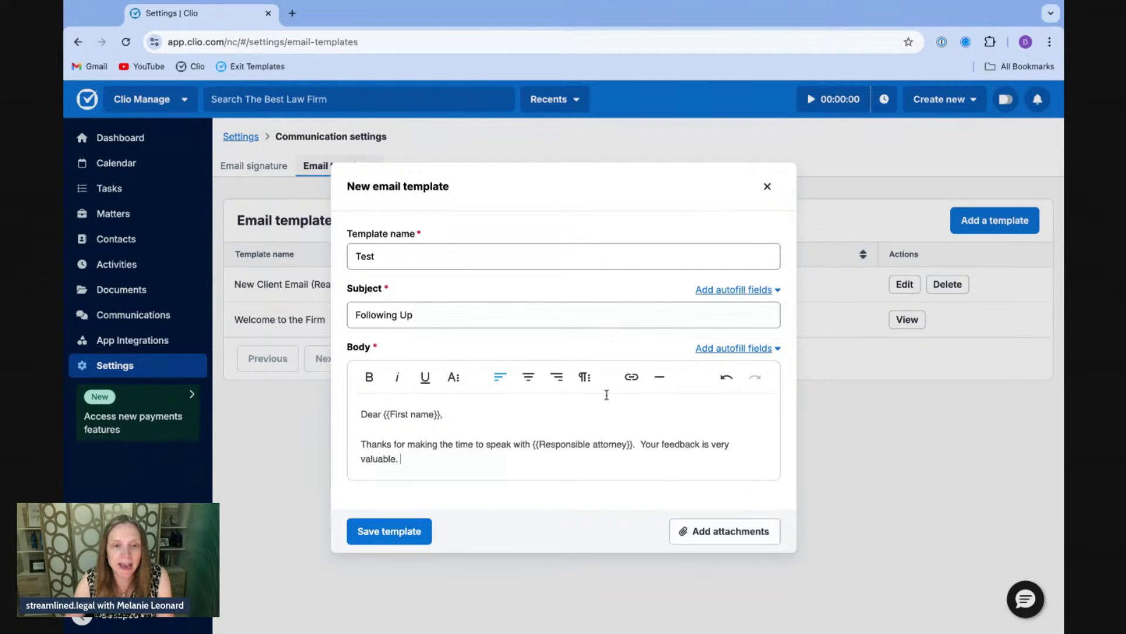
- Save the Test template, then reopen it with Edit and save it again
{"action": "left_click", "coordinate": [390, 532]}
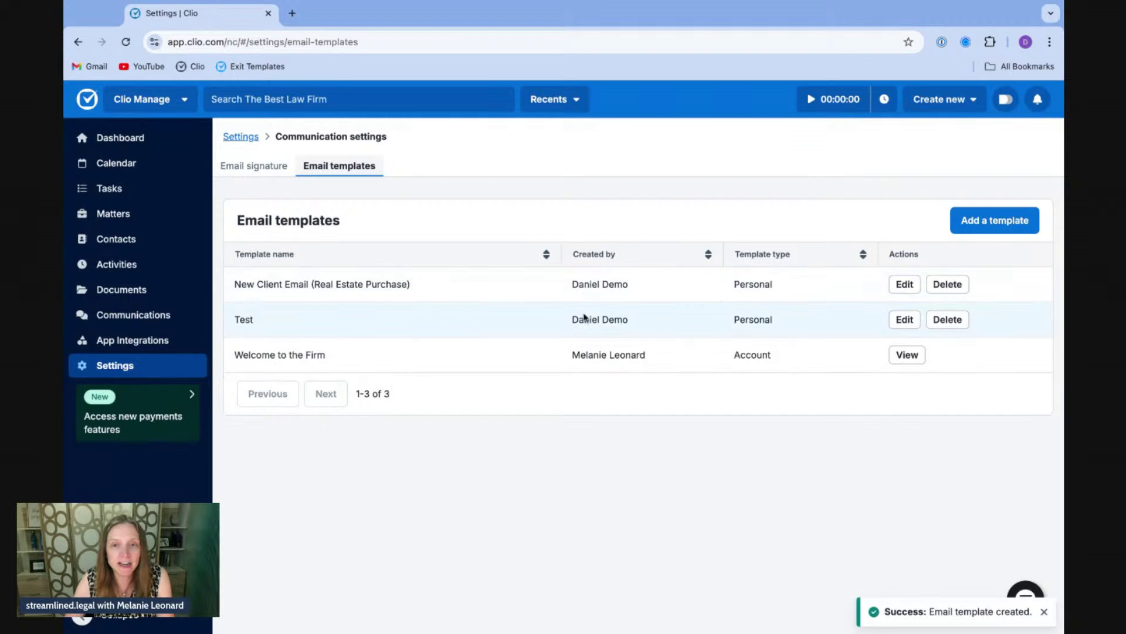
{"action": "double_click", "coordinate": [775, 319]}
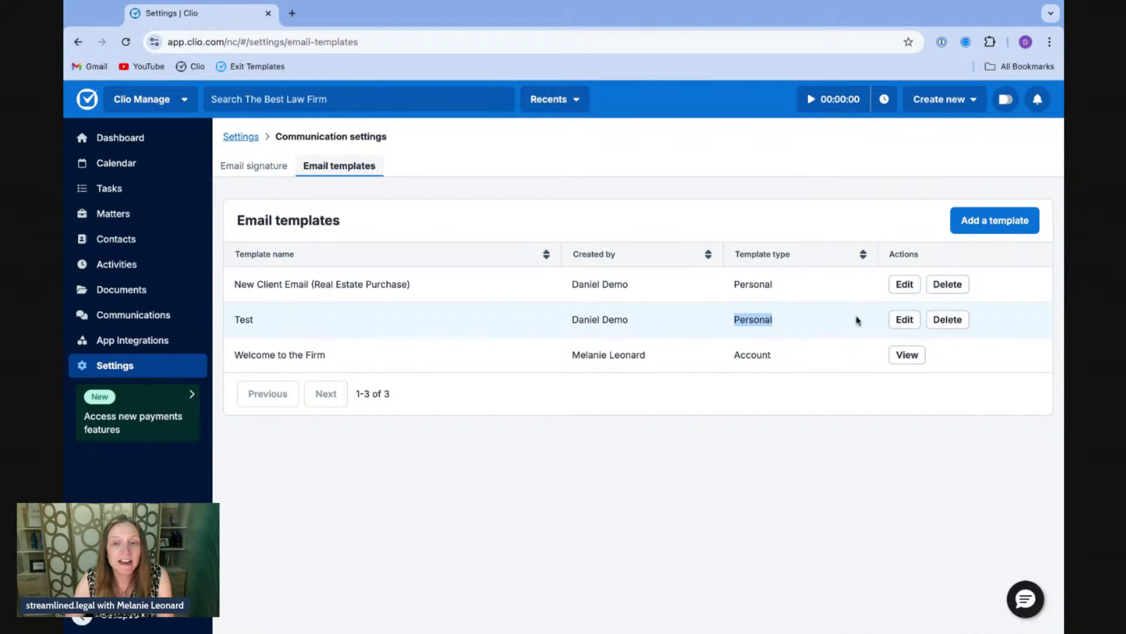
{"action": "left_click", "coordinate": [898, 320]}
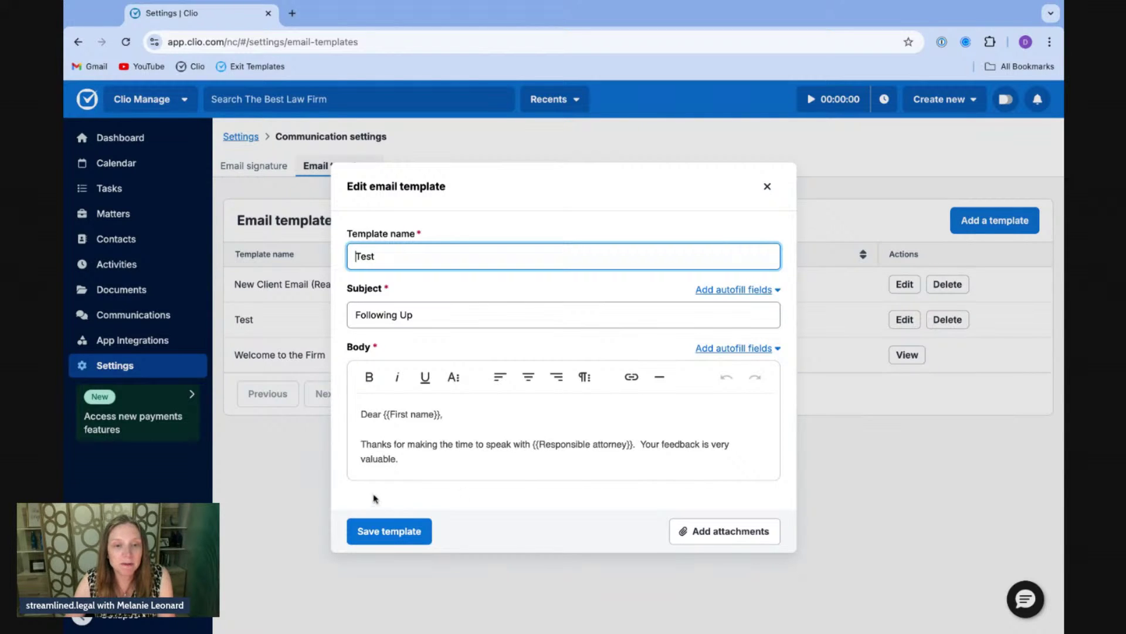
{"action": "left_click", "coordinate": [404, 533]}
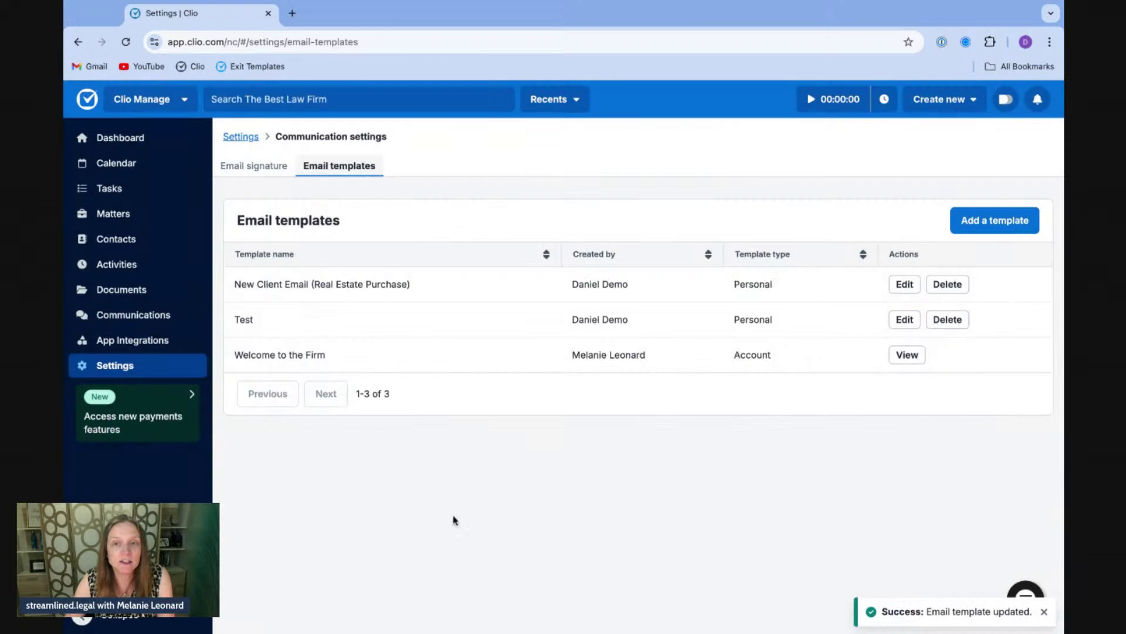
{"action": "double_click", "coordinate": [735, 354]}
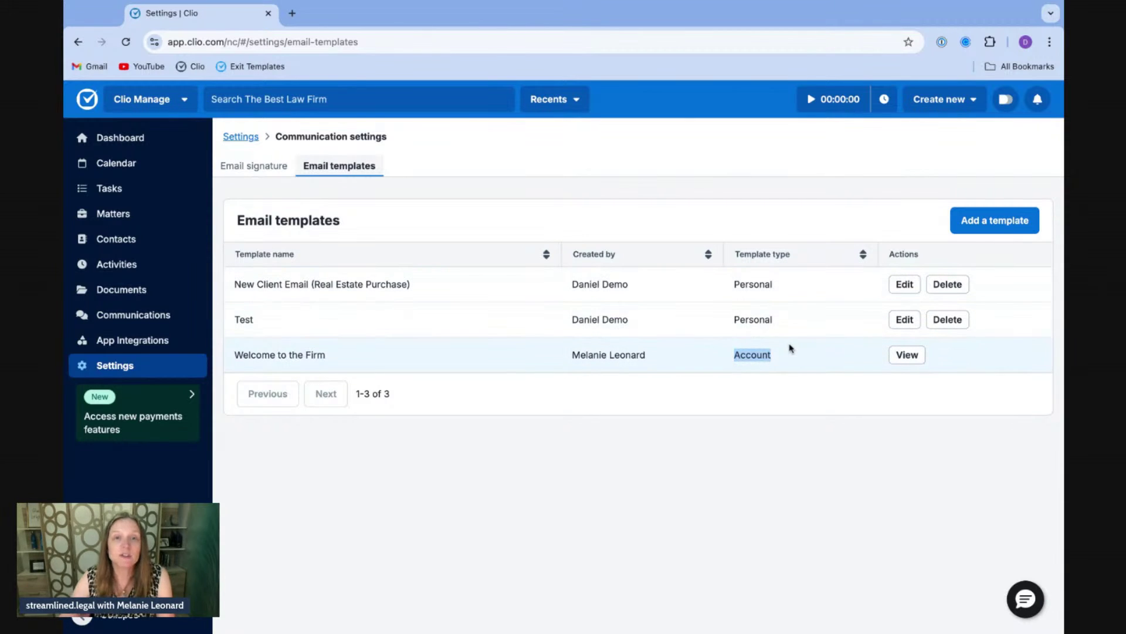
- Go to the Communications of matter 00006-Smith via Recents
{"action": "left_click", "coordinate": [537, 104]}
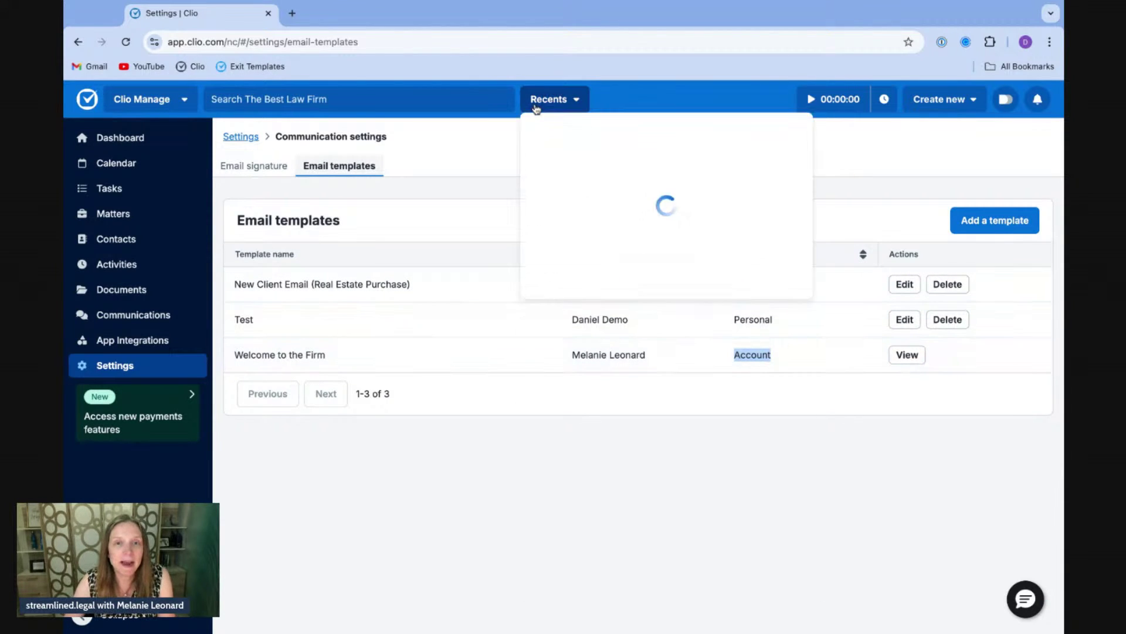
{"action": "left_click", "coordinate": [564, 170]}
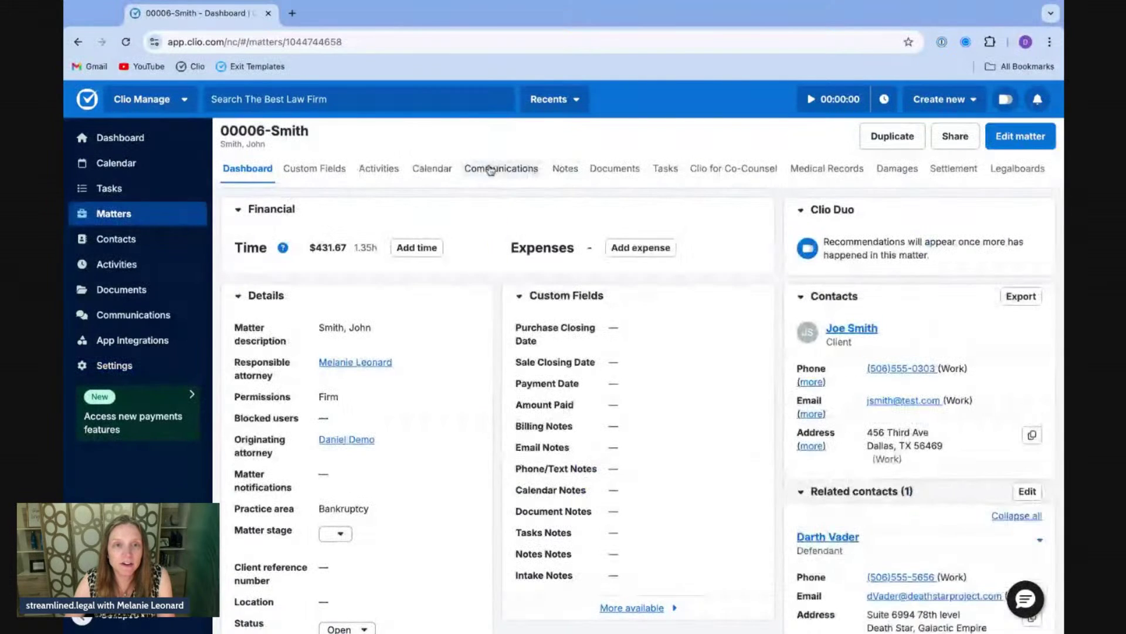
{"action": "left_click", "coordinate": [501, 169]}
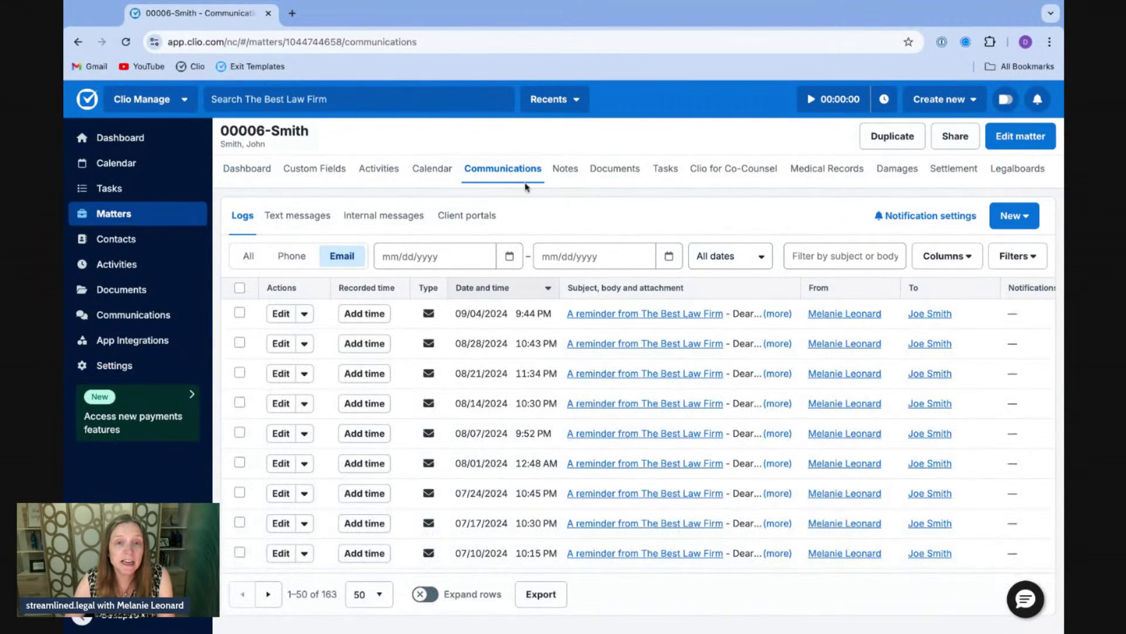
- Create a new email from the matter and show its Email template list
{"action": "left_click", "coordinate": [999, 222]}
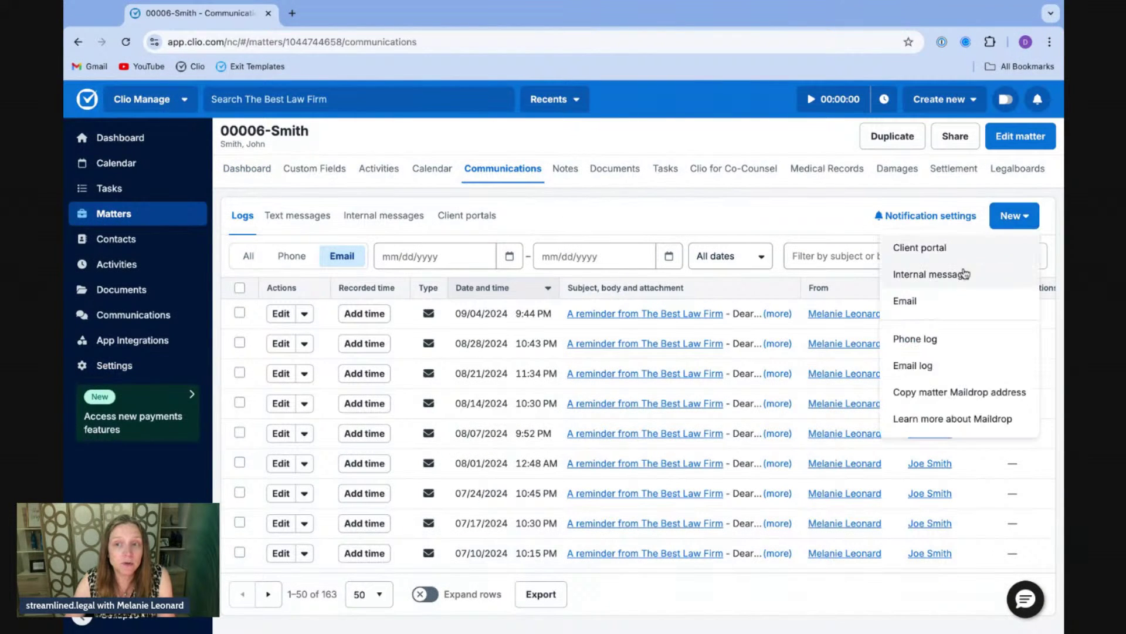
{"action": "left_click", "coordinate": [933, 303]}
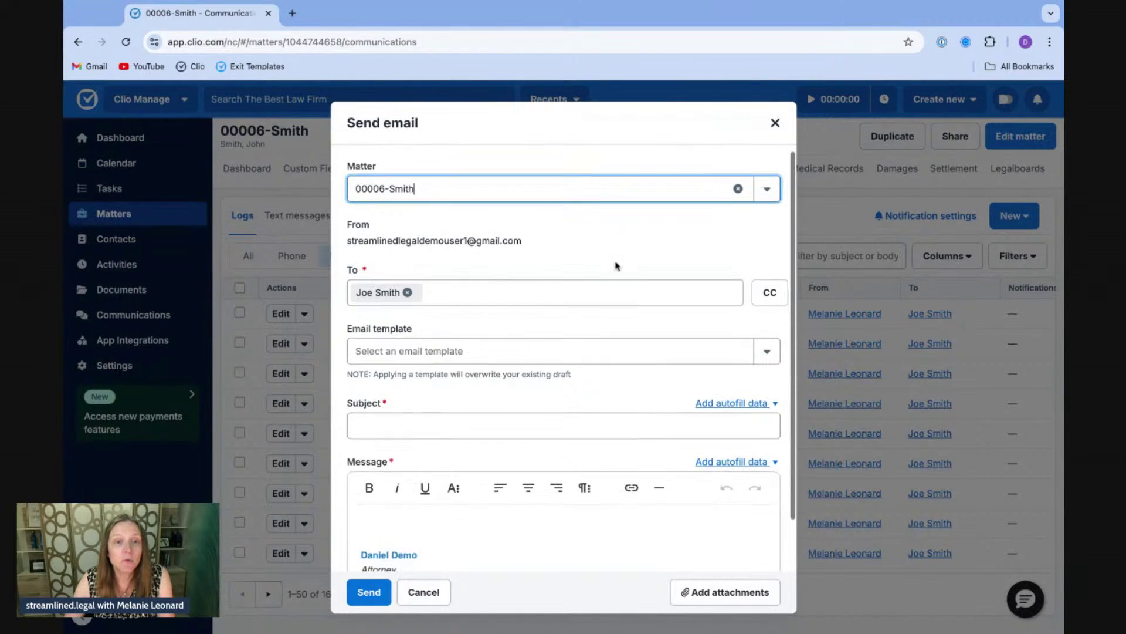
{"action": "scroll", "coordinate": [616, 265], "scroll_direction": "down", "scroll_amount": 1}
{"action": "scroll", "coordinate": [538, 413], "scroll_direction": "down", "scroll_amount": 1}
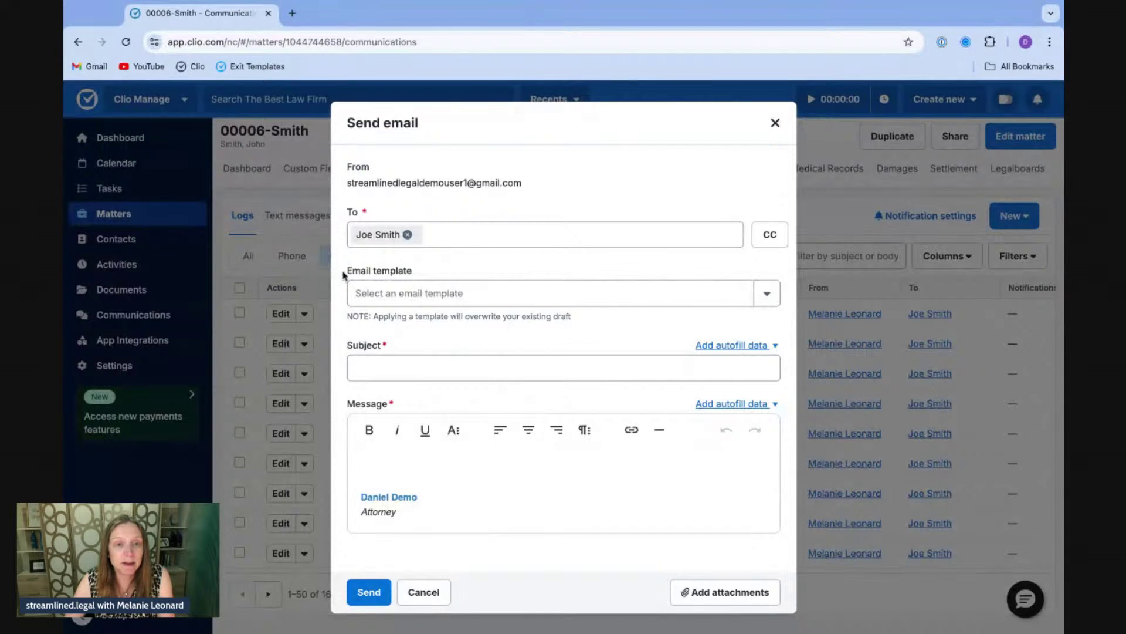
{"action": "triple_click", "coordinate": [345, 274]}
{"action": "left_click", "coordinate": [536, 271]}
{"action": "left_click", "coordinate": [766, 294]}
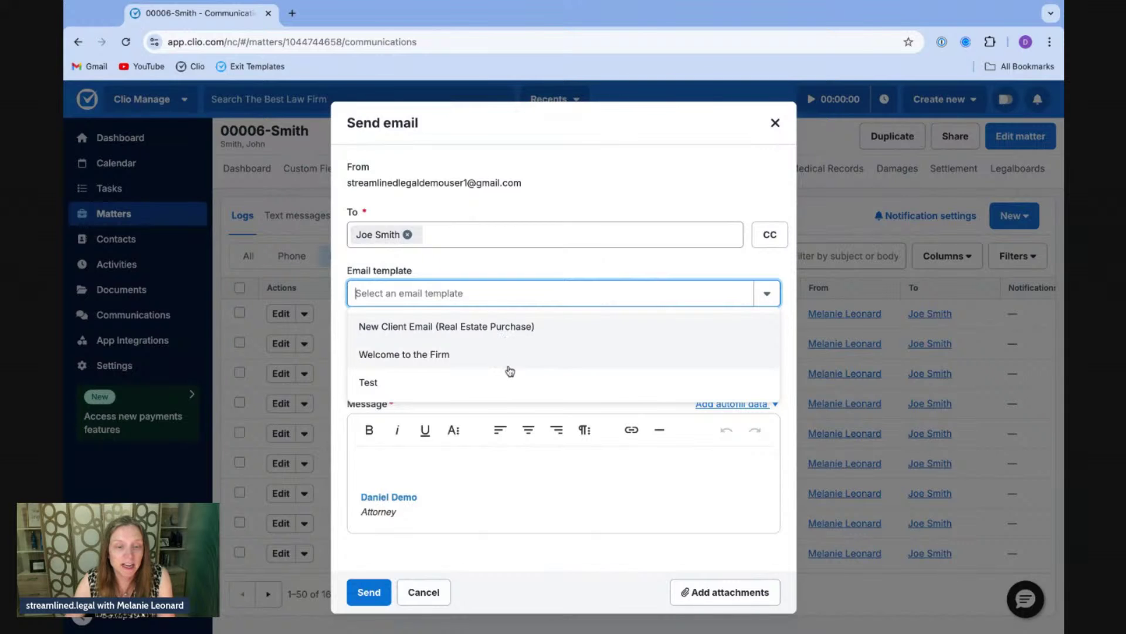
- Apply the Test template and review the filled Following Up subject and message
{"action": "left_click", "coordinate": [466, 385]}
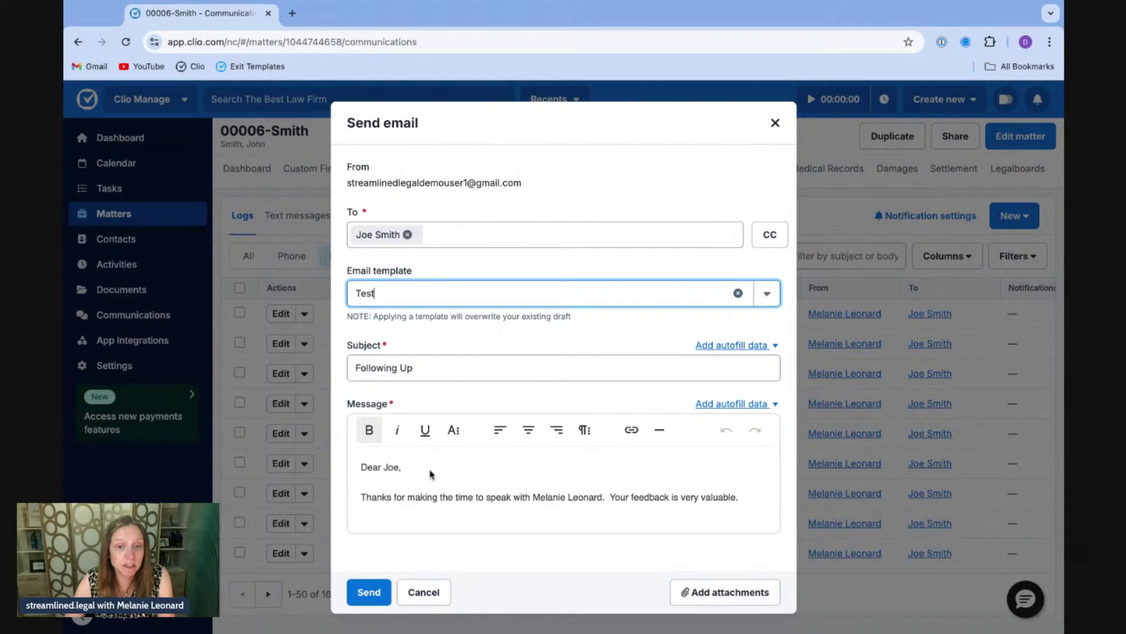
{"action": "scroll", "coordinate": [601, 471], "scroll_direction": "down", "scroll_amount": 1}
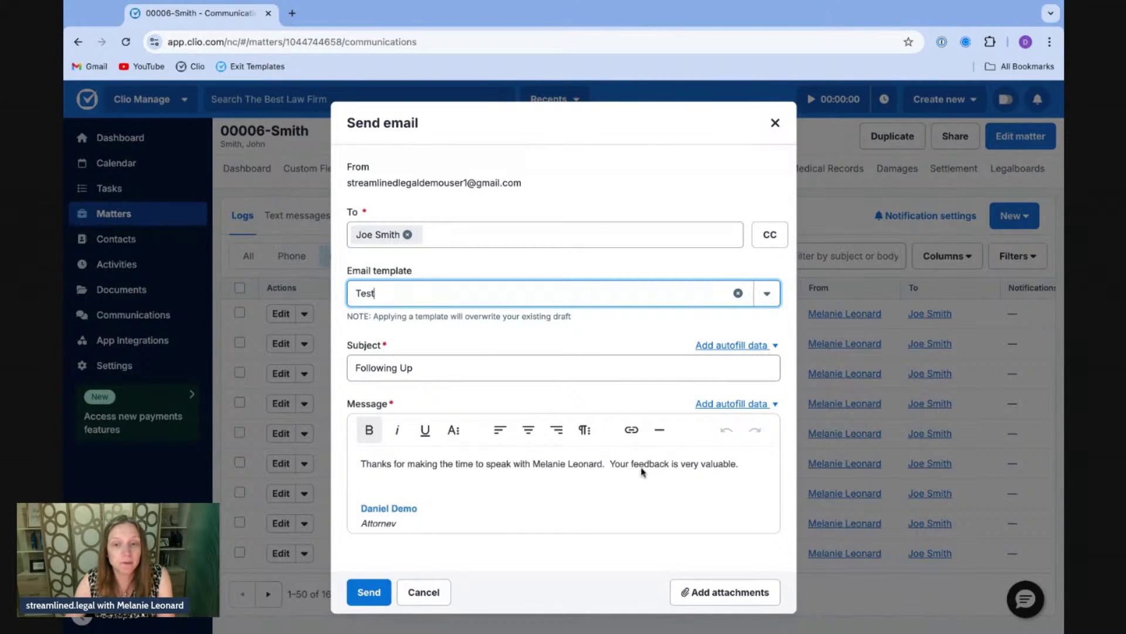
{"action": "scroll", "coordinate": [631, 482], "scroll_direction": "down", "scroll_amount": 1}
{"action": "scroll", "coordinate": [630, 482], "scroll_direction": "down", "scroll_amount": 2}
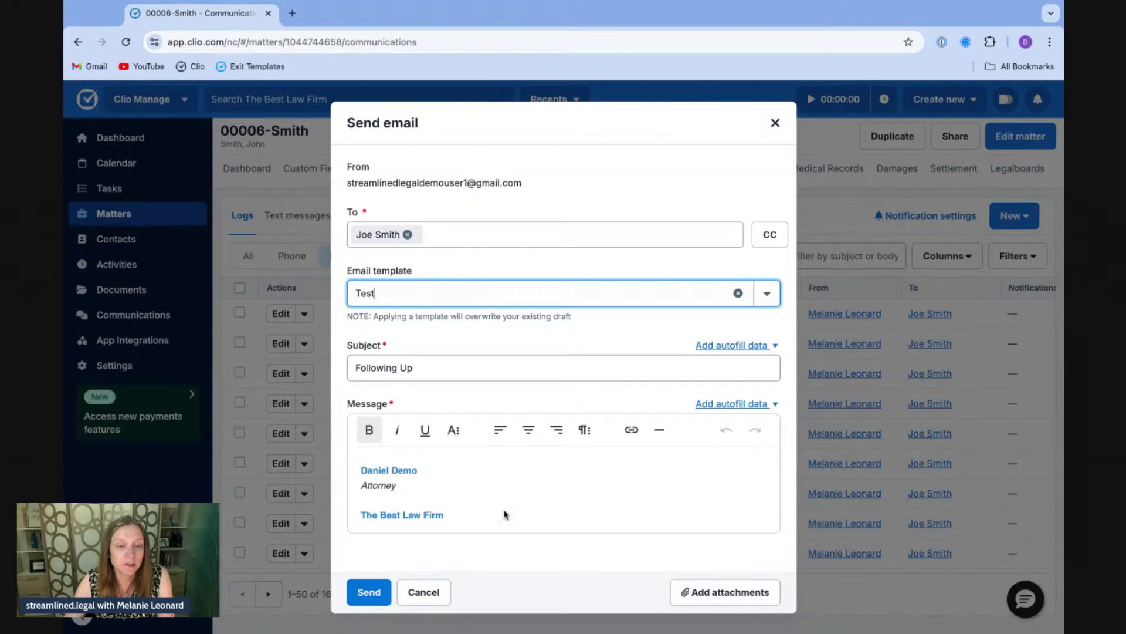
{"action": "scroll", "coordinate": [584, 516], "scroll_direction": "down", "scroll_amount": 3}
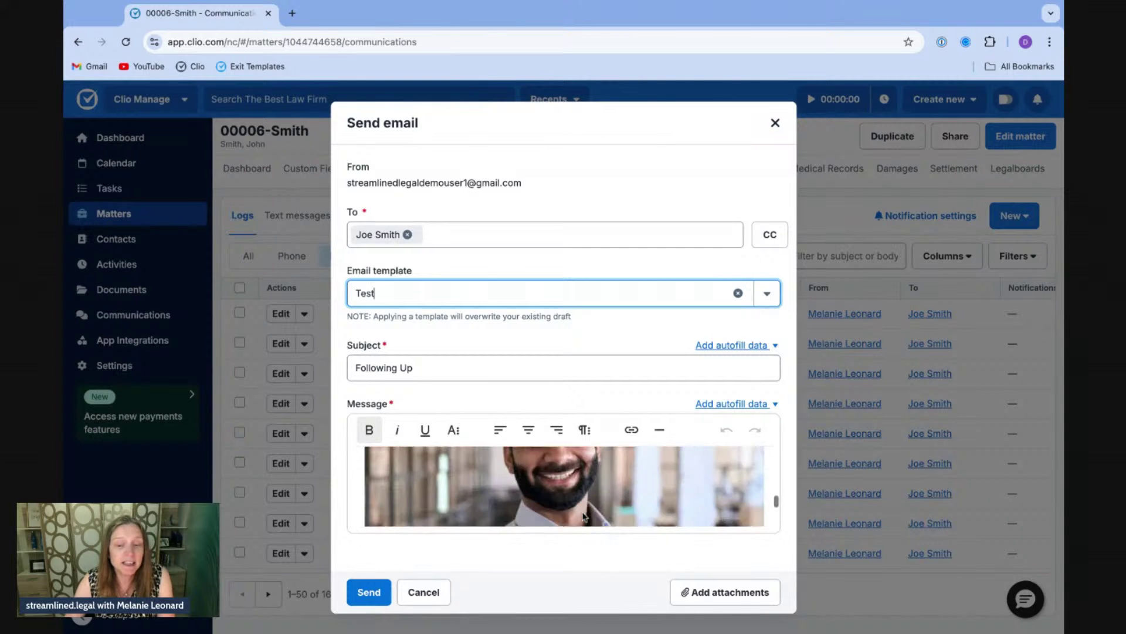
{"action": "scroll", "coordinate": [563, 487], "scroll_direction": "up", "scroll_amount": 5}
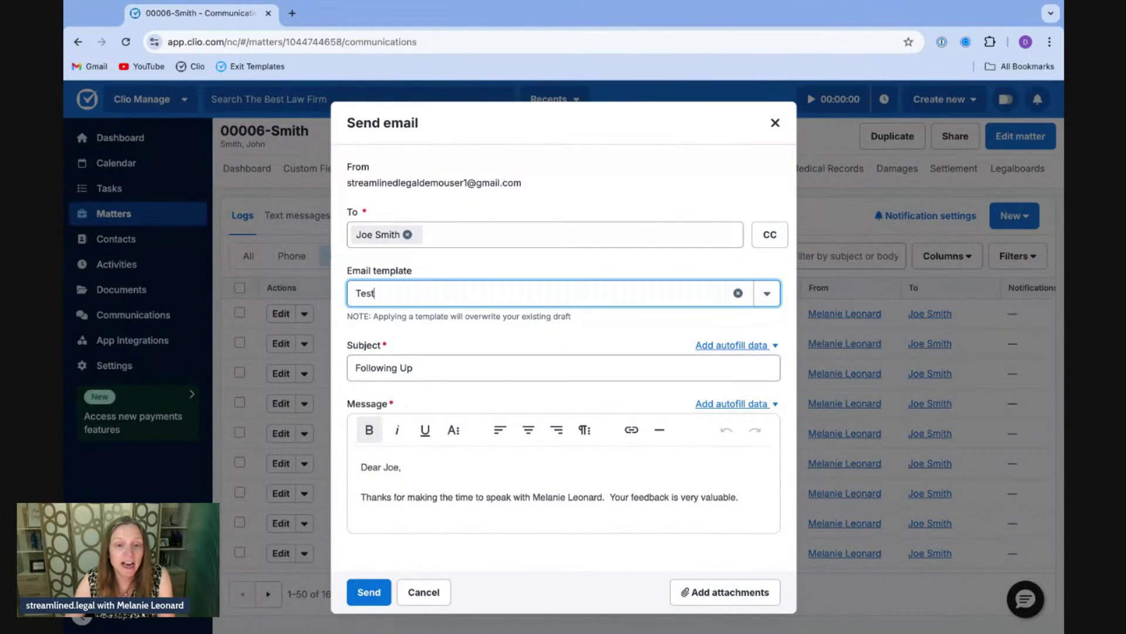
- Send the Following Up email to the client
{"action": "left_click", "coordinate": [369, 592]}
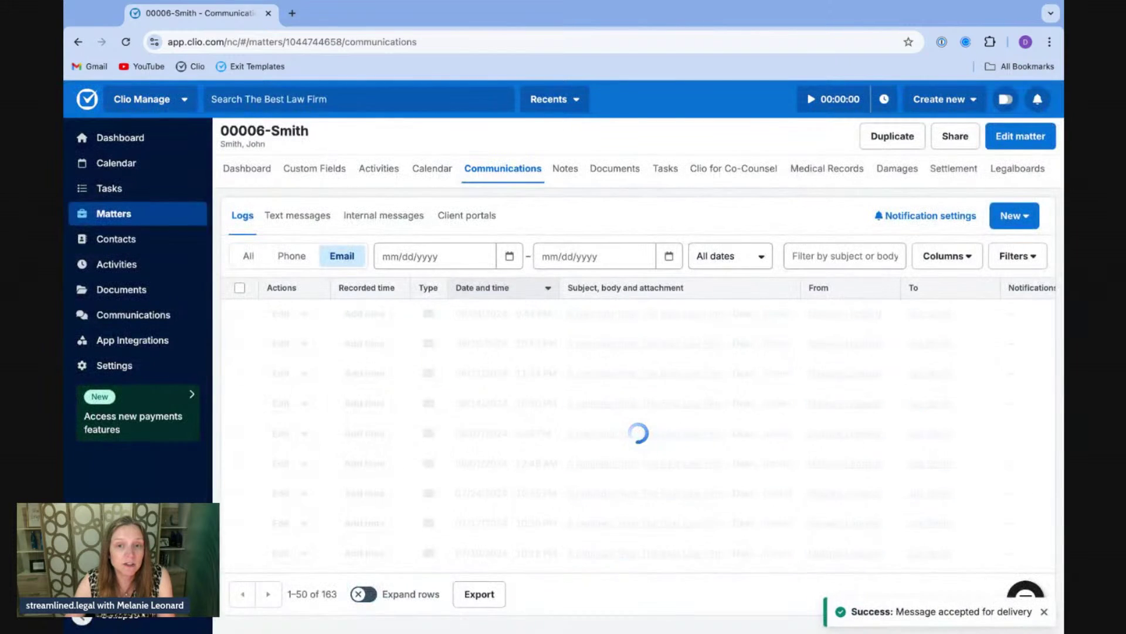